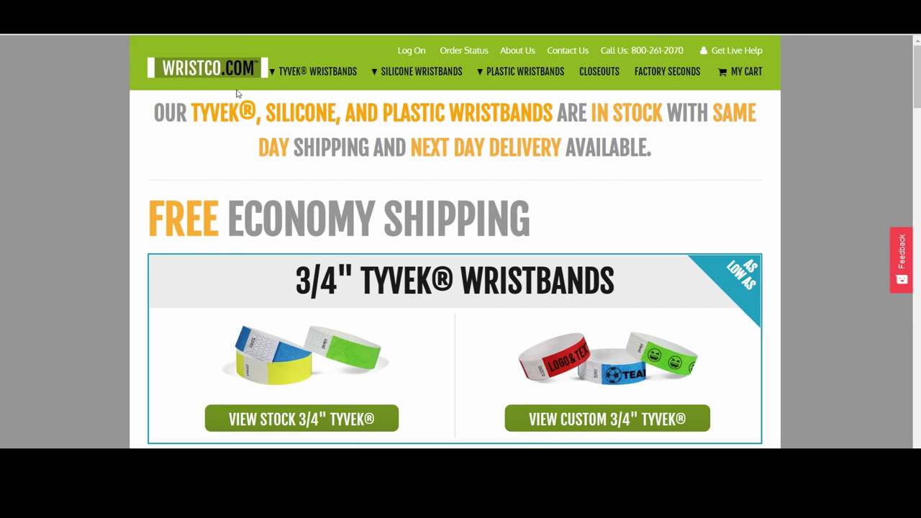
# Open the custom silicone wristband designer and choose the Ink Injected band style
pyautogui.moveTo(382, 71)
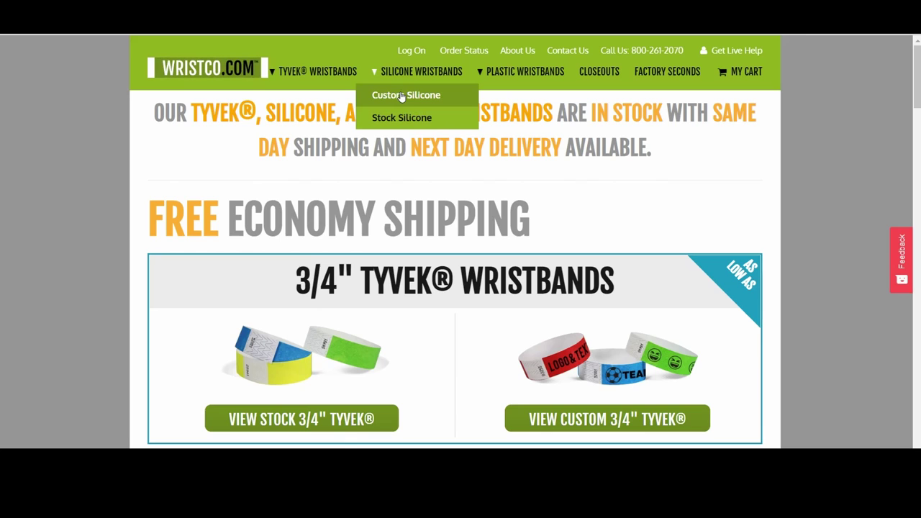
pyautogui.click(402, 97)
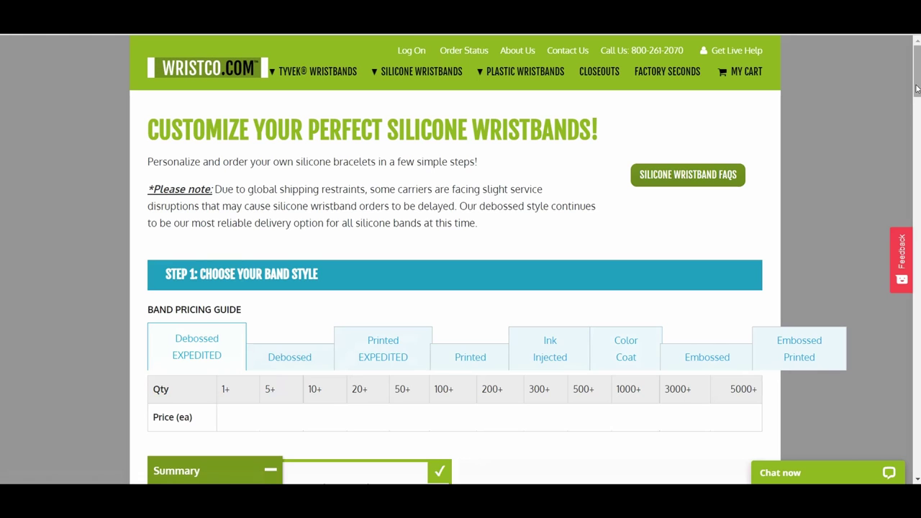
pyautogui.moveTo(915, 88); pyautogui.dragTo(916, 159)
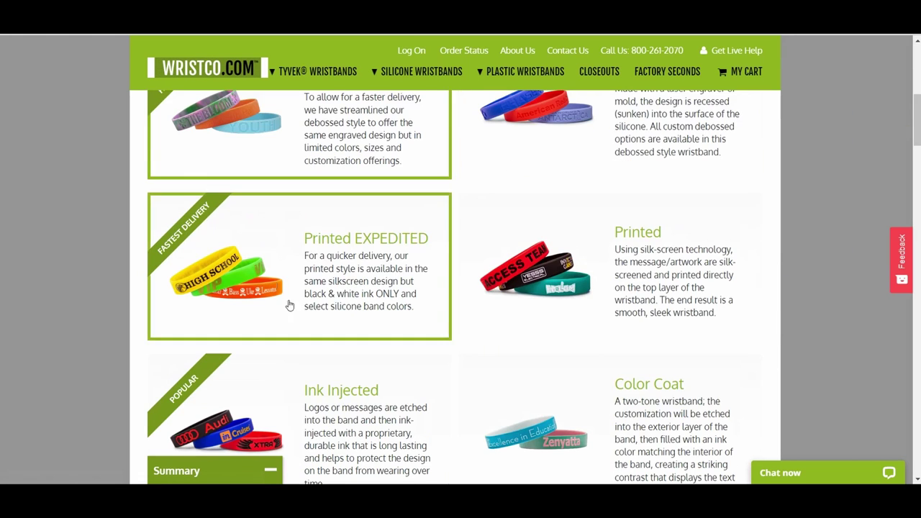
pyautogui.moveTo(917, 106); pyautogui.dragTo(917, 144)
pyautogui.click(355, 182)
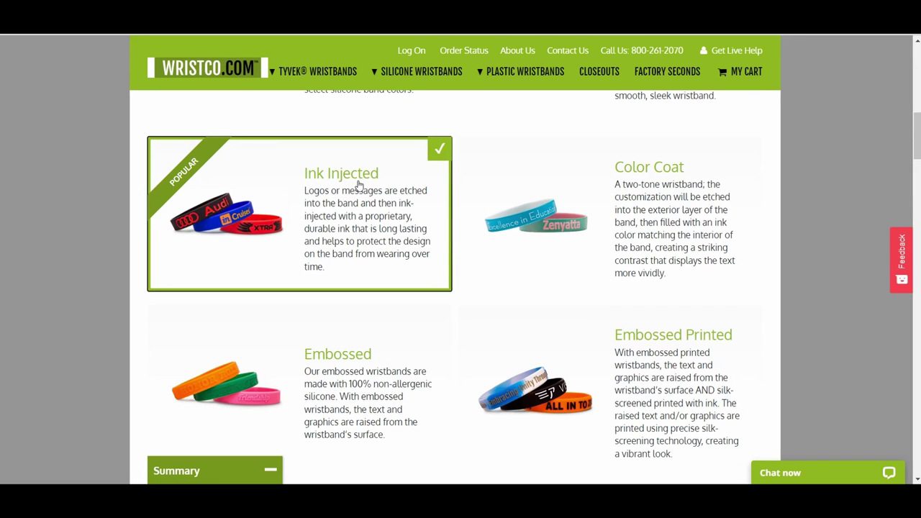
# Set the adult and youth quantities of the White / Red / Reflex Blue Segmented band to 100 each
pyautogui.scroll(-5, 431, 149)
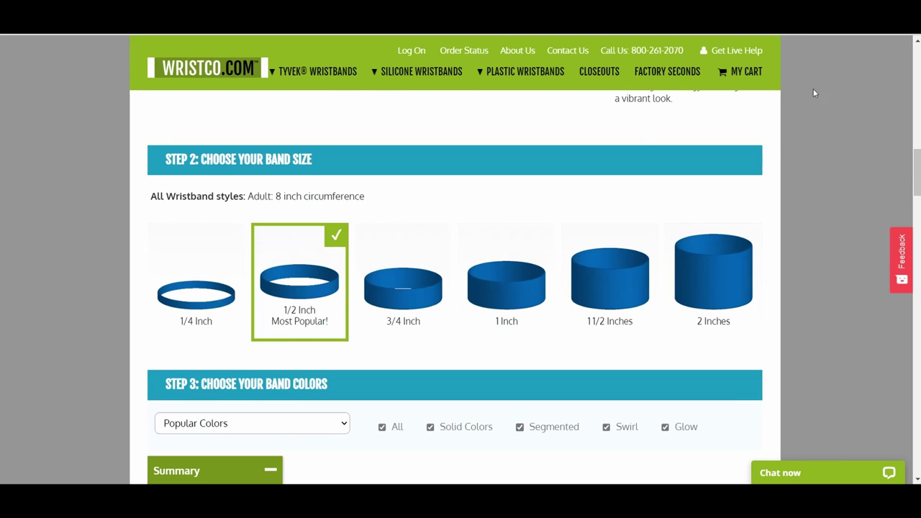
pyautogui.moveTo(910, 169); pyautogui.dragTo(911, 203)
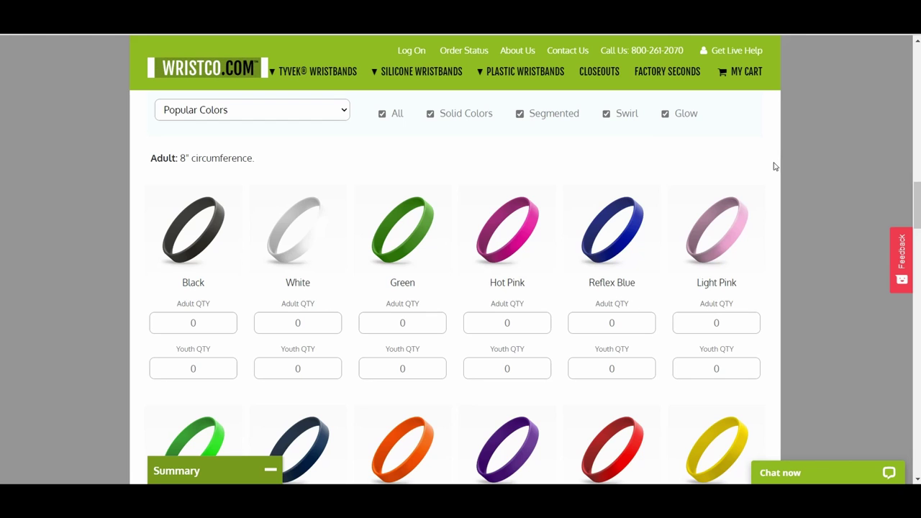
pyautogui.moveTo(917, 189); pyautogui.dragTo(915, 240)
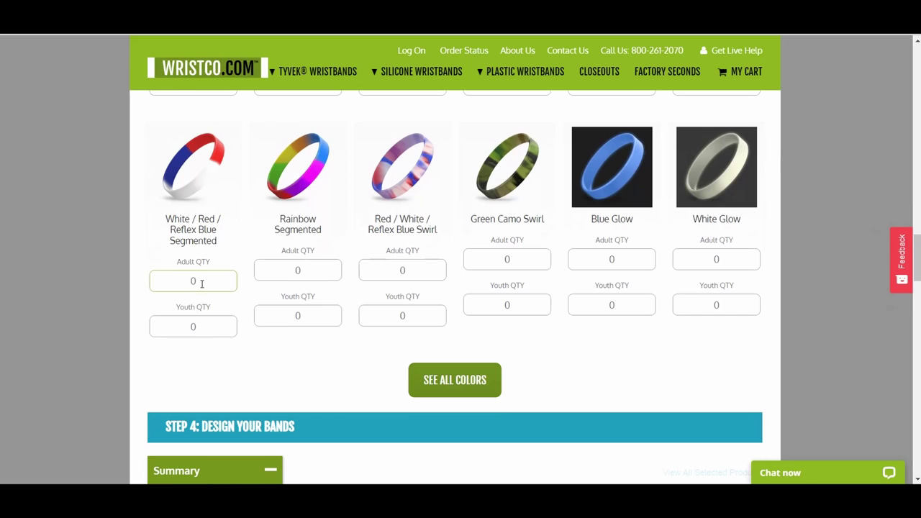
pyautogui.write('00')
pyautogui.click(196, 327)
pyautogui.write('10')
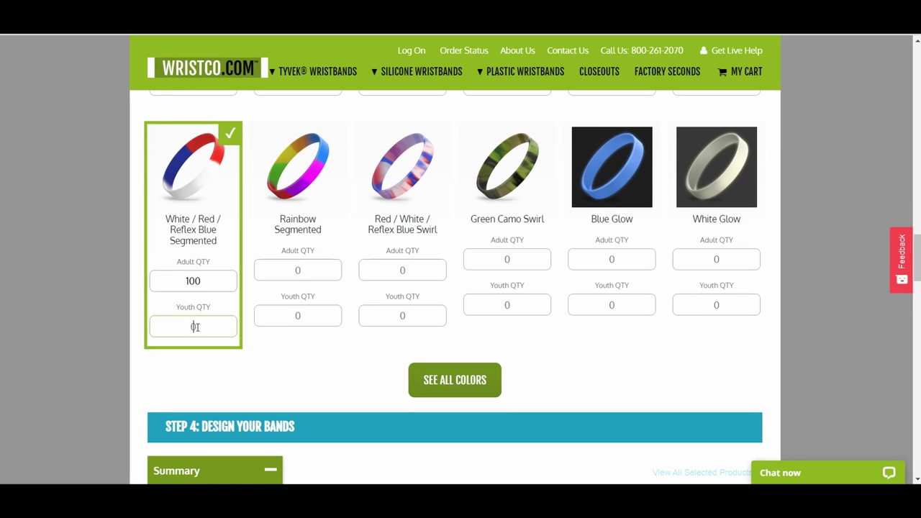
pyautogui.write('0')
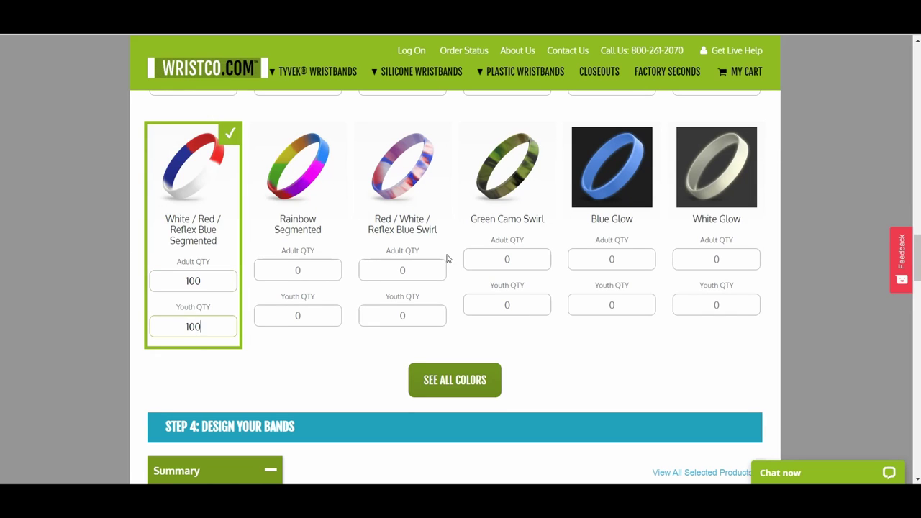
# Set the band's imprint color to light blue and its message style to Wrap Around
pyautogui.moveTo(916, 261); pyautogui.dragTo(914, 291)
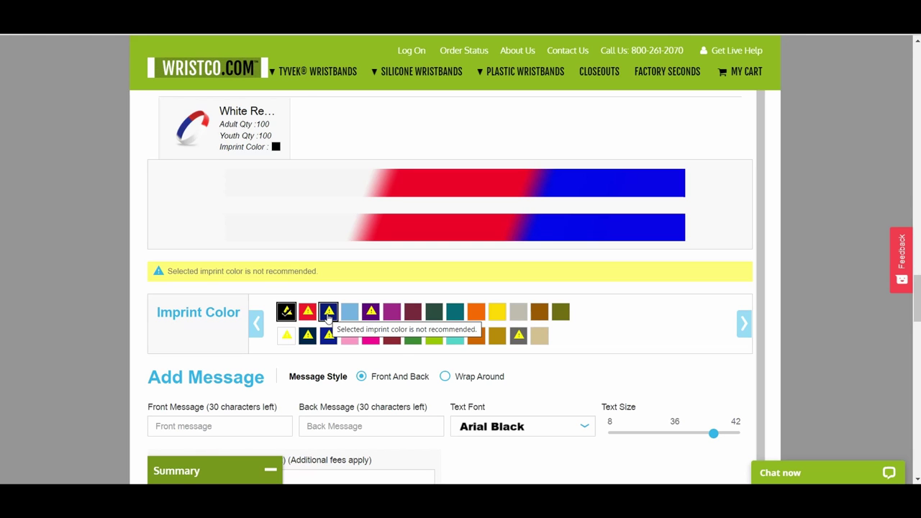
pyautogui.click(350, 312)
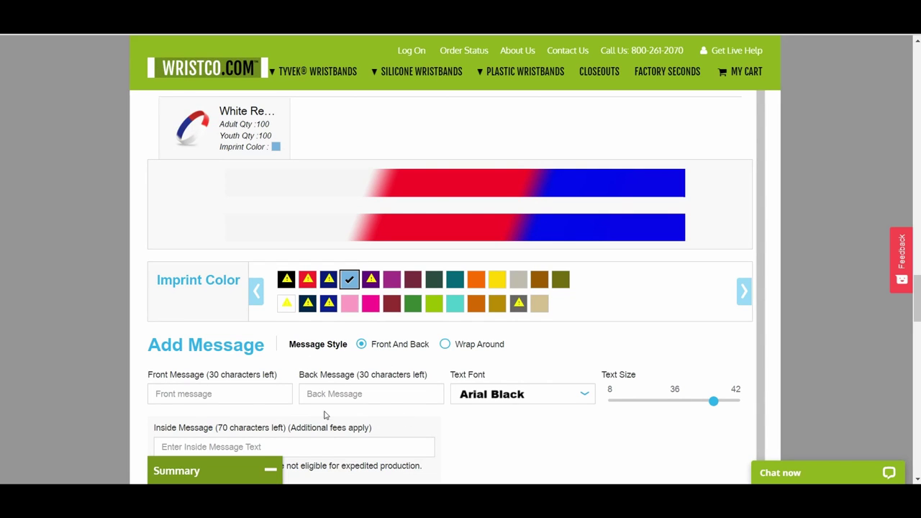
pyautogui.click(446, 344)
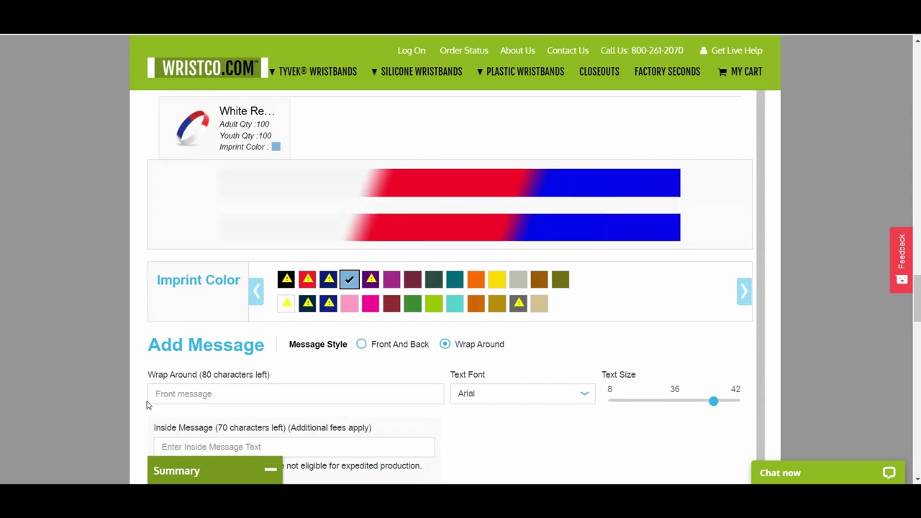
# Enter "Stronger Together" as the wrap around message and set its font to Arial Black
pyautogui.click(301, 395)
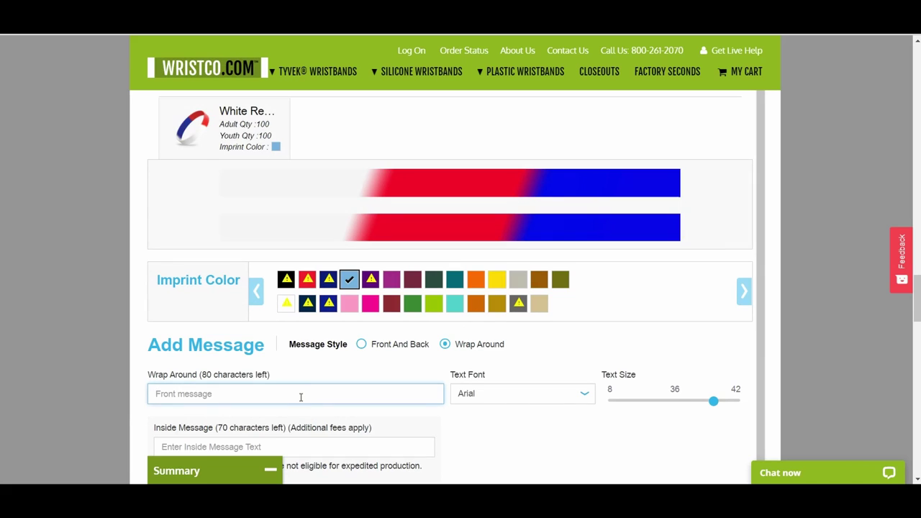
pyautogui.write('Stronger')
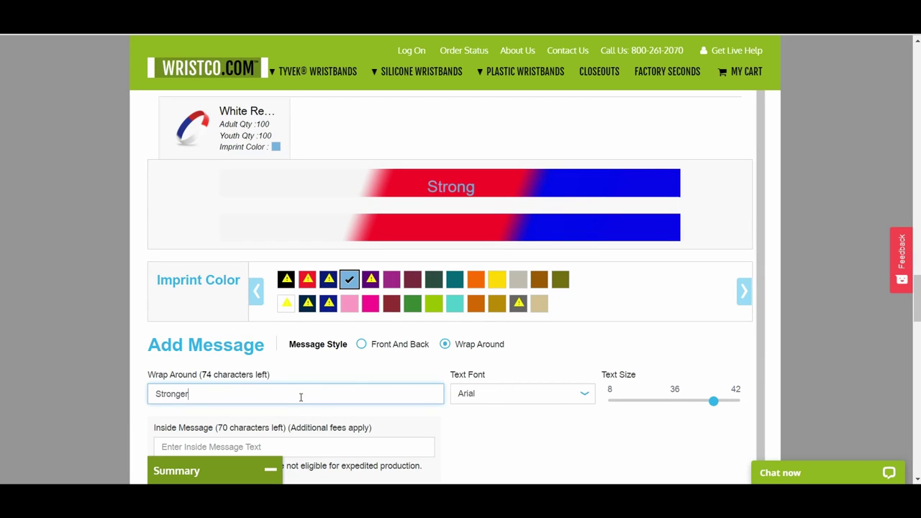
pyautogui.write(' Together')
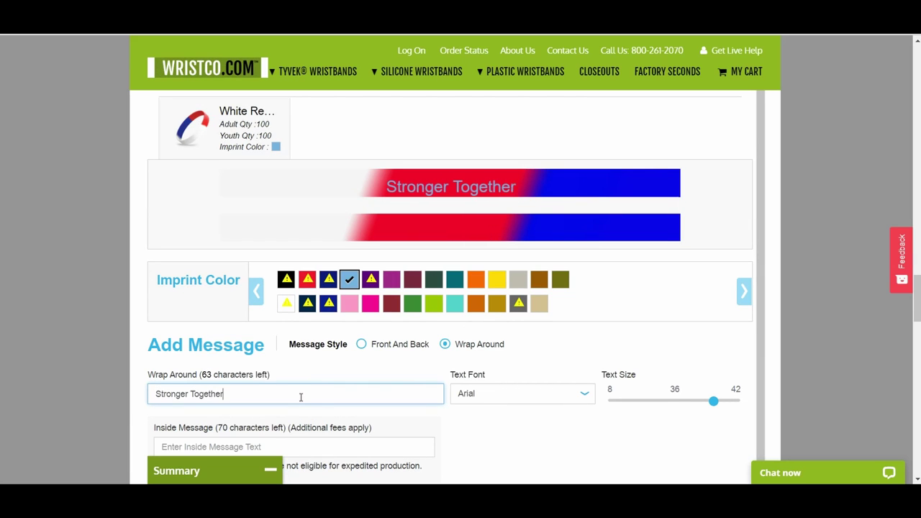
pyautogui.click(545, 393)
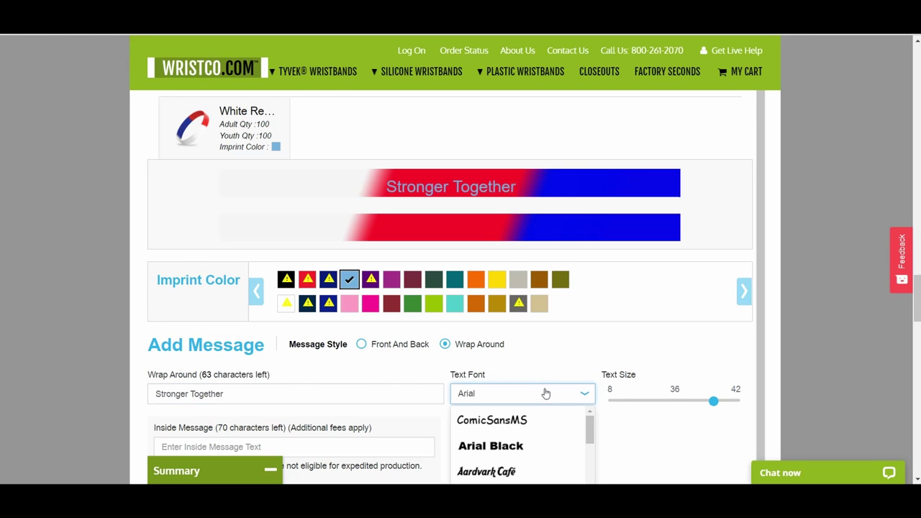
pyautogui.click(532, 440)
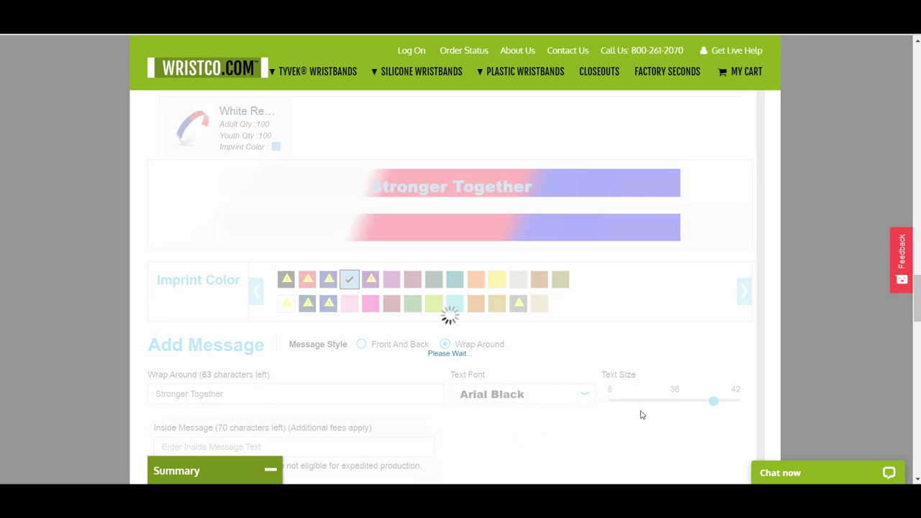
# Add the owl clip art from the Animals & Wildlife category as the wrap around start graphic
pyautogui.moveTo(916, 300); pyautogui.dragTo(916, 323)
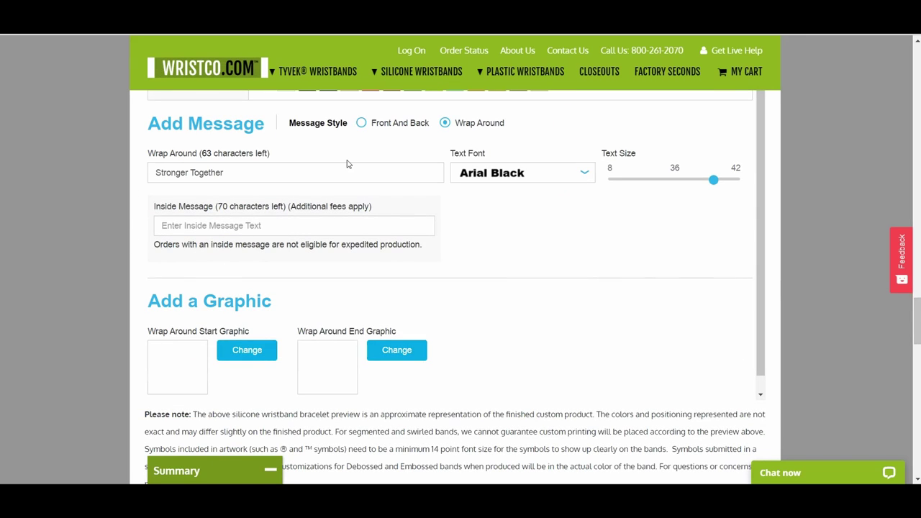
pyautogui.moveTo(917, 320); pyautogui.dragTo(919, 299)
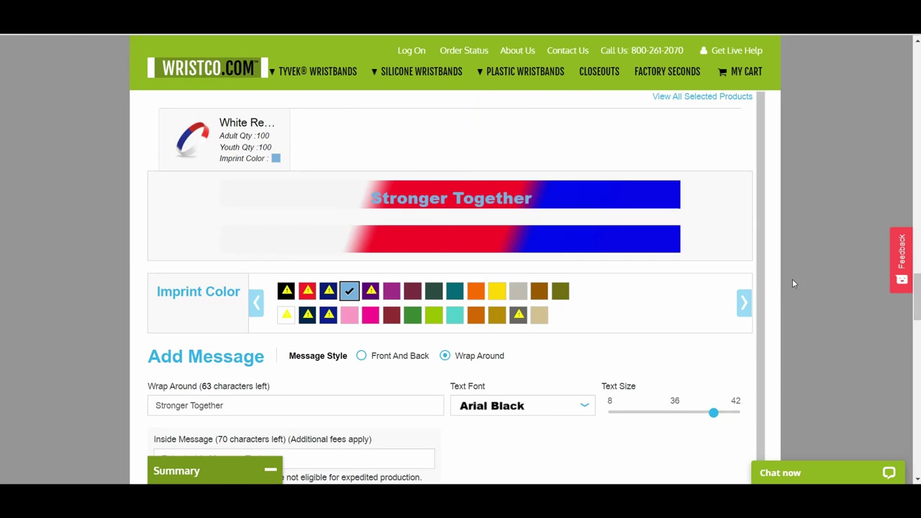
pyautogui.moveTo(919, 320); pyautogui.dragTo(919, 347)
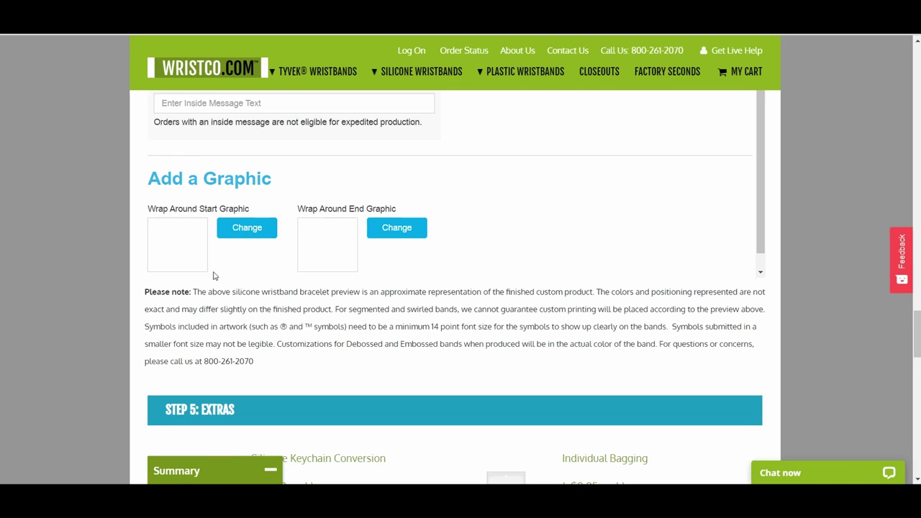
pyautogui.click(251, 232)
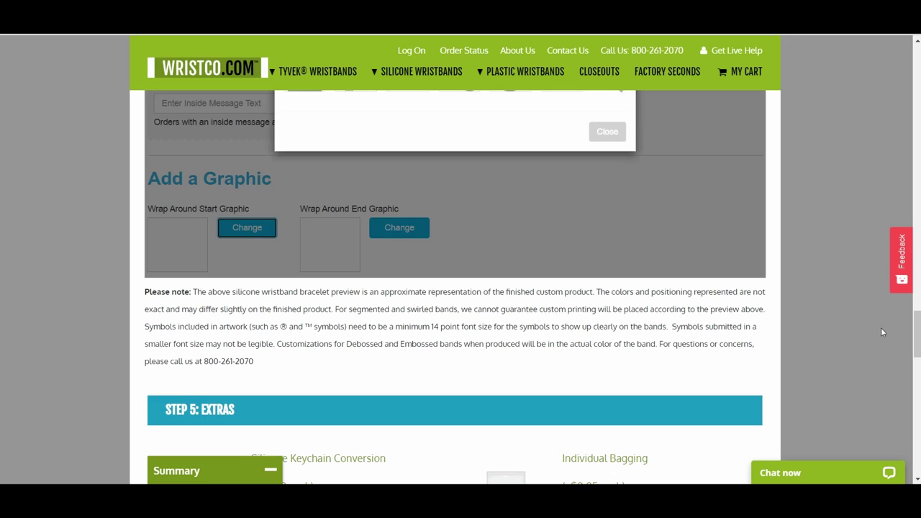
pyautogui.moveTo(917, 340); pyautogui.dragTo(916, 316)
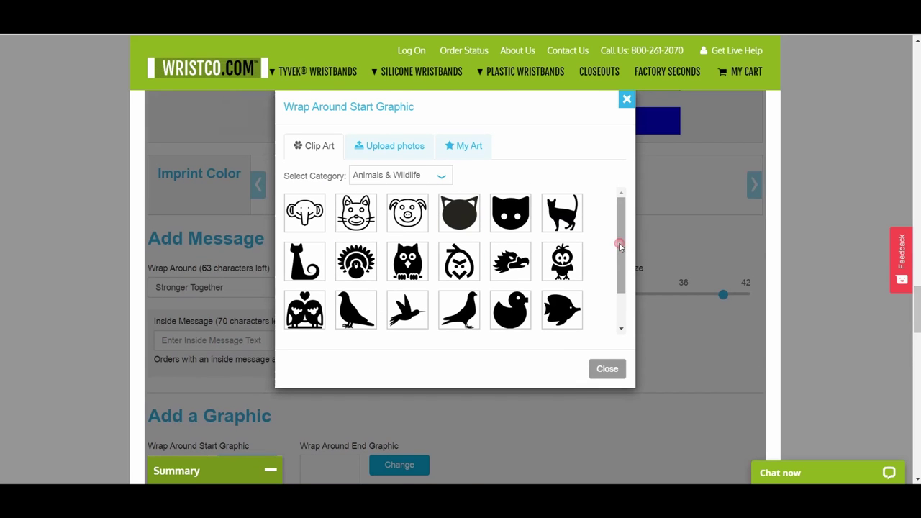
pyautogui.click(442, 175)
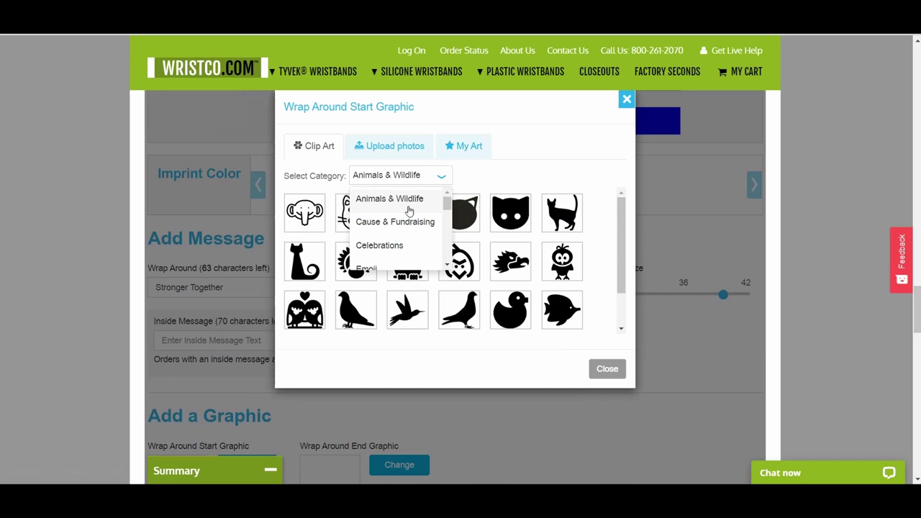
pyautogui.click(518, 184)
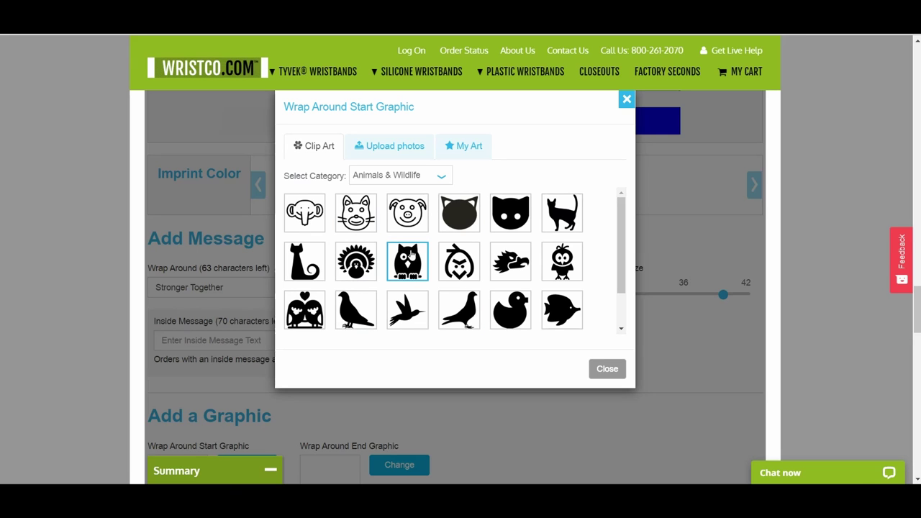
pyautogui.click(408, 261)
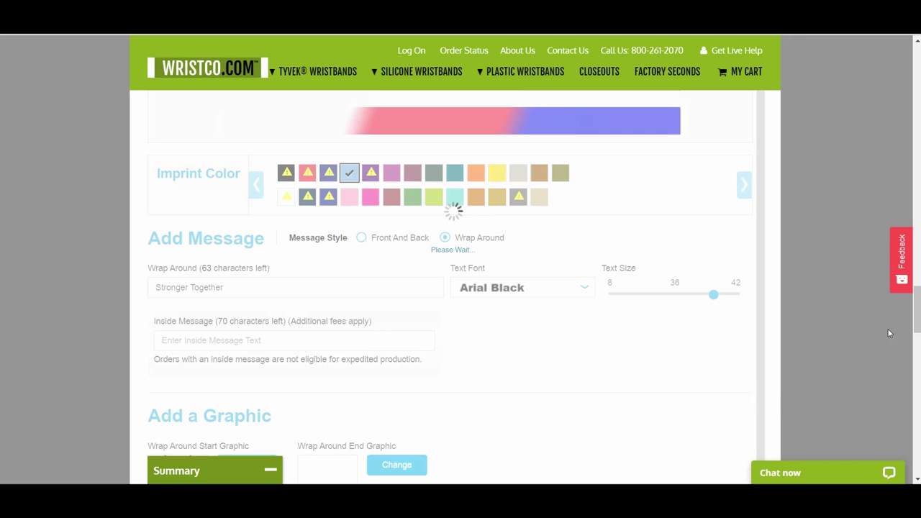
# Remove the owl from the wrap around start graphic and confirm the deletion
pyautogui.moveTo(914, 320)
pyautogui.mouseDown()
pyautogui.moveTo(916, 288)
pyautogui.moveTo(916, 331)
pyautogui.mouseUp()
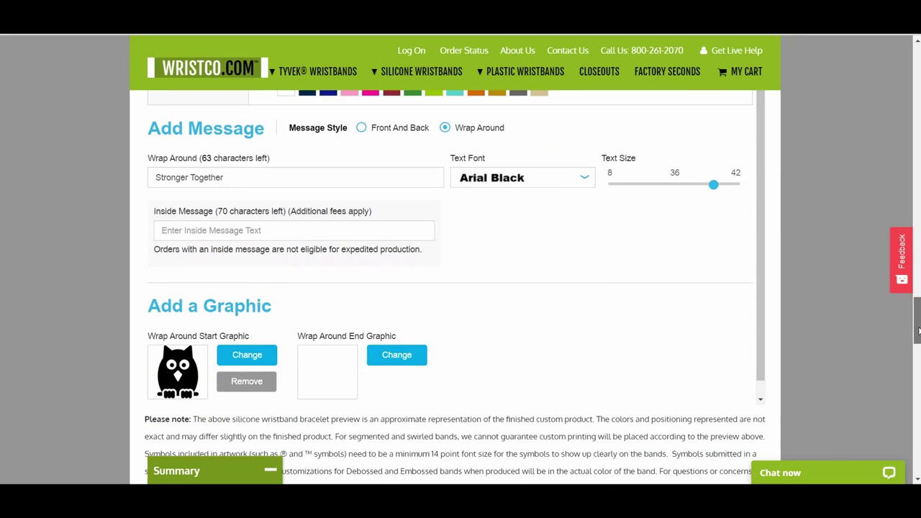
pyautogui.click(234, 391)
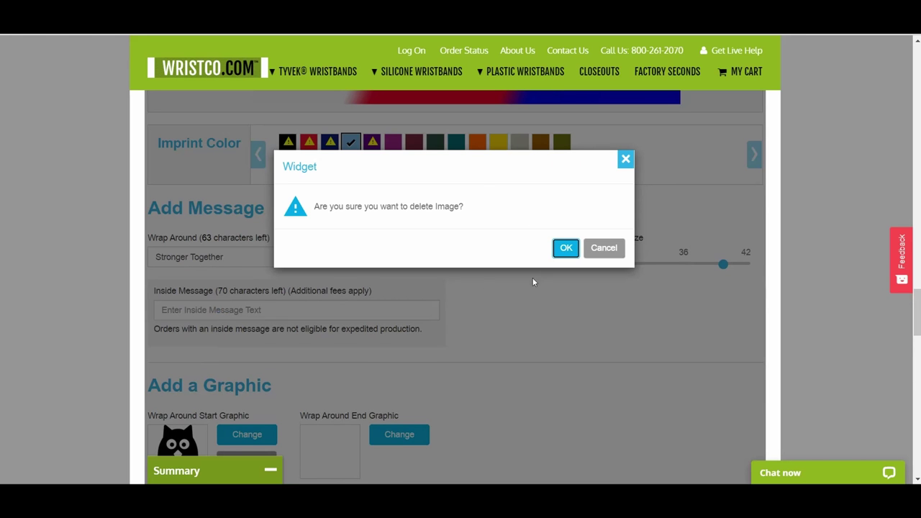
pyautogui.click(566, 248)
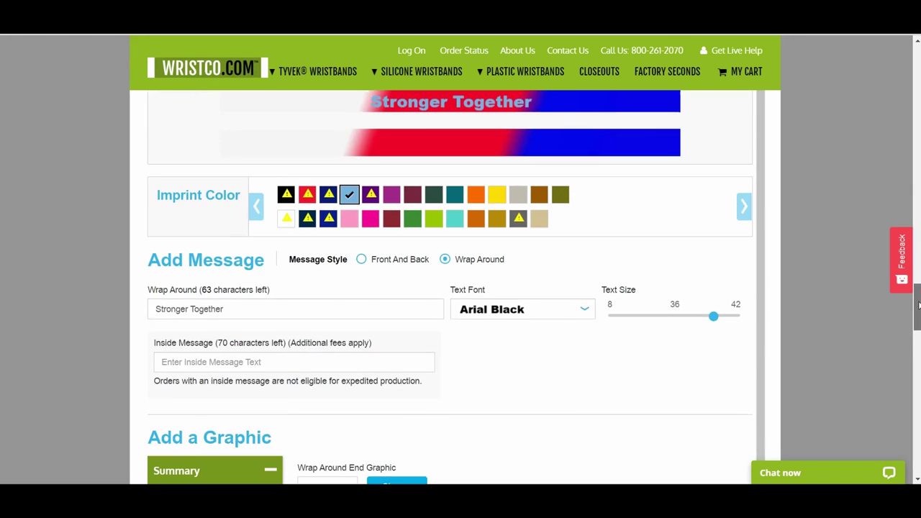
# Upload the image check-mark-in-black-icon-8 from the computer as the wrap around start graphic and check the band preview
pyautogui.scroll(-2, 919, 305)
pyautogui.click(247, 340)
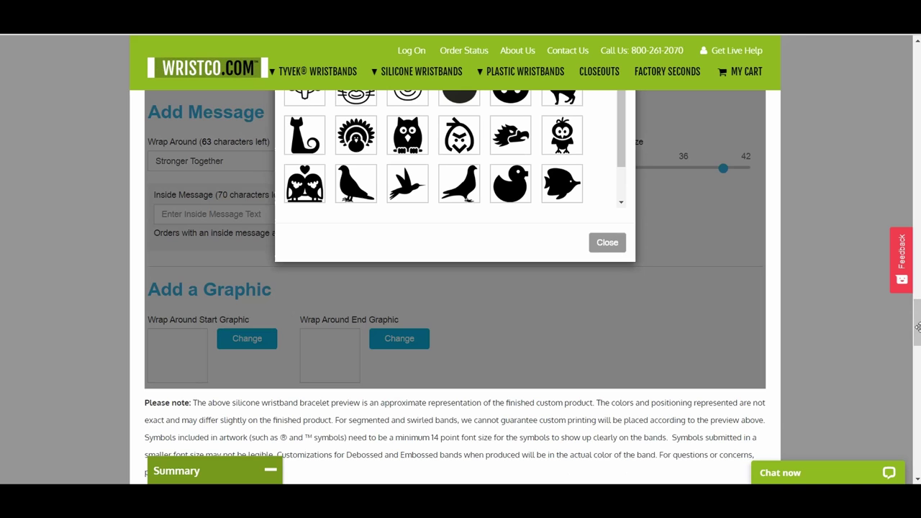
pyautogui.scroll(2, 917, 327)
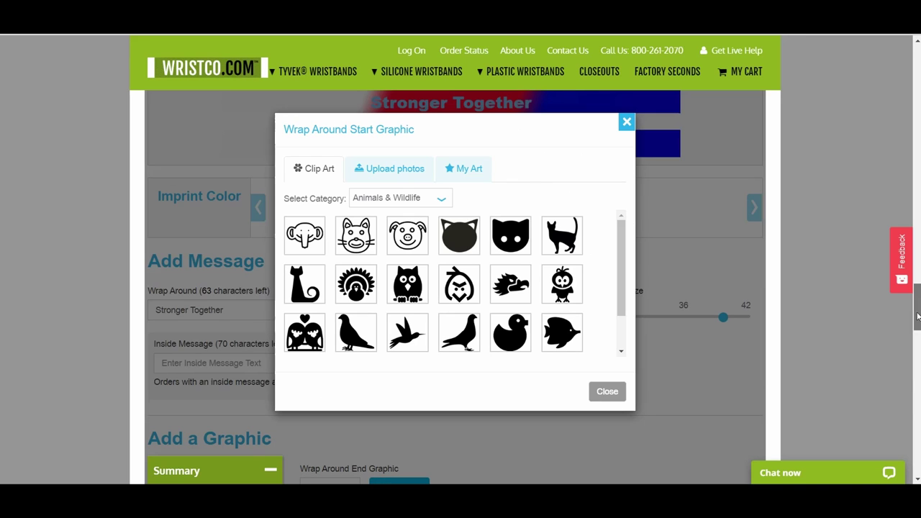
pyautogui.click(389, 169)
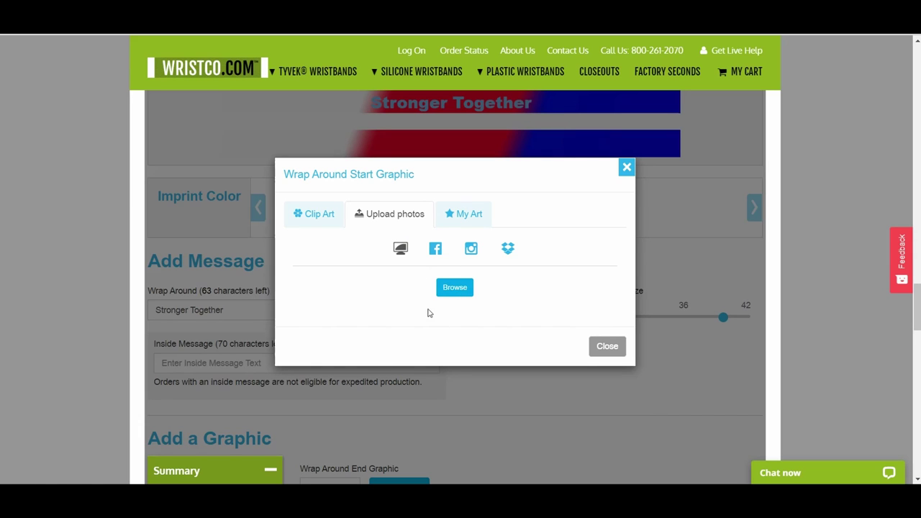
pyautogui.click(462, 291)
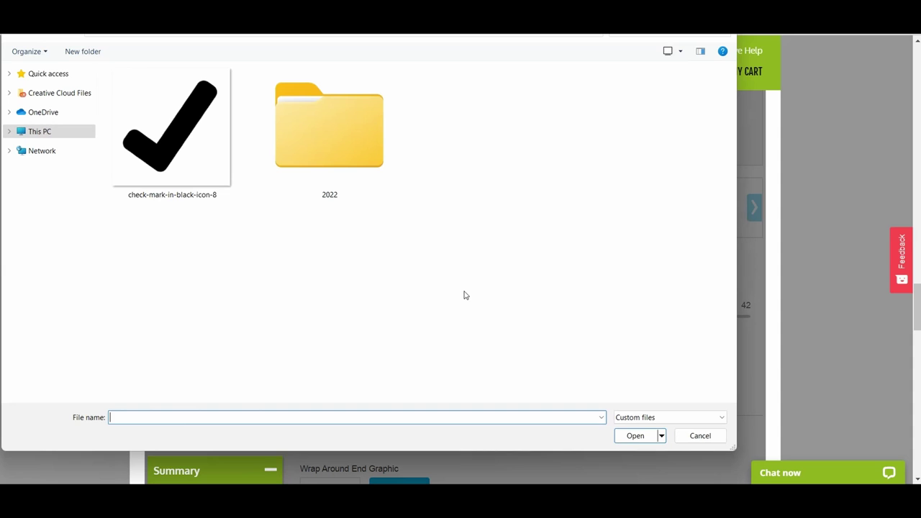
pyautogui.click(155, 135)
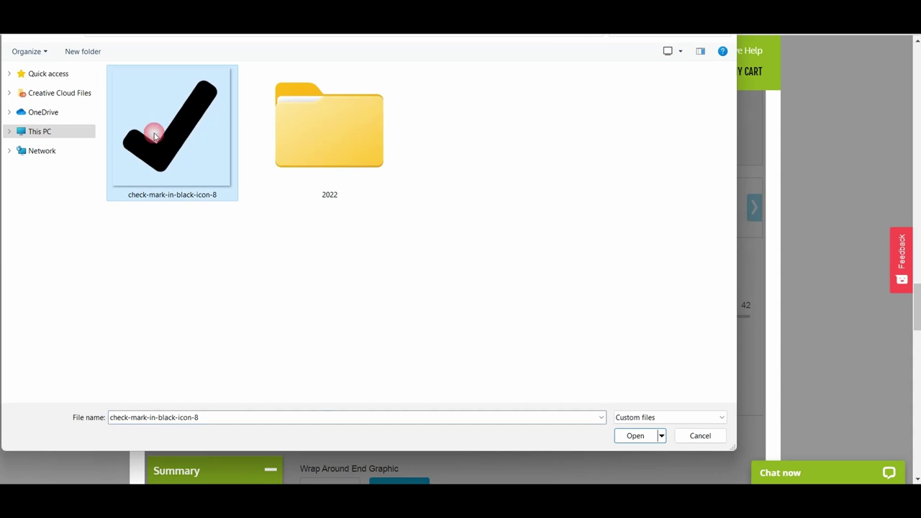
pyautogui.click(635, 436)
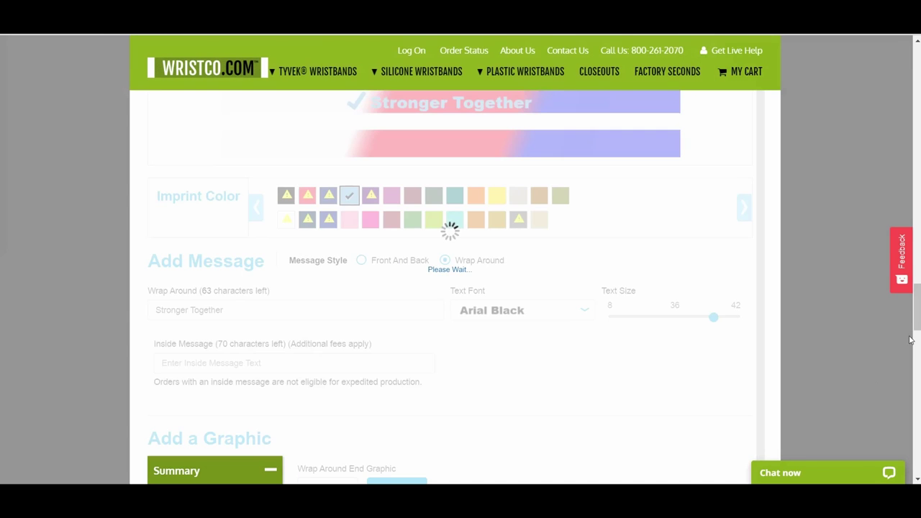
pyautogui.moveTo(916, 320); pyautogui.dragTo(917, 308)
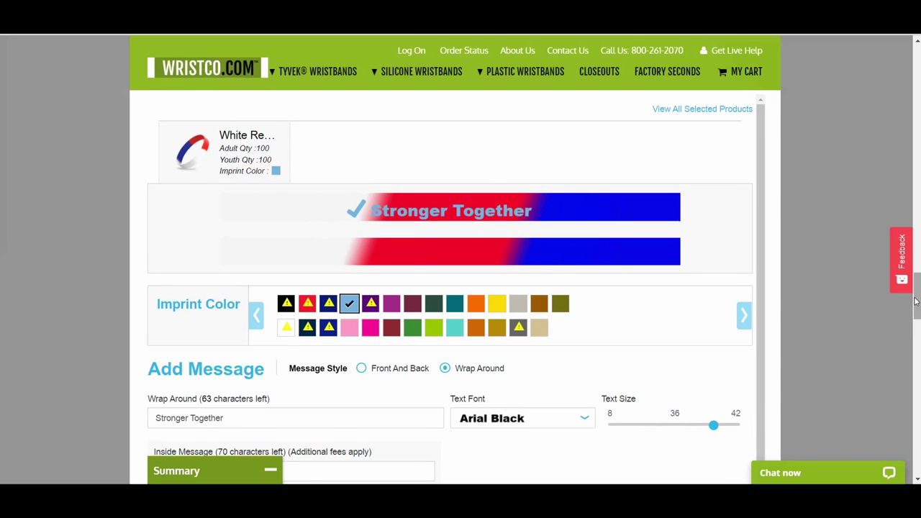
# Add the Individual Bagging extra to the wristband order
pyautogui.moveTo(914, 301); pyautogui.dragTo(919, 369)
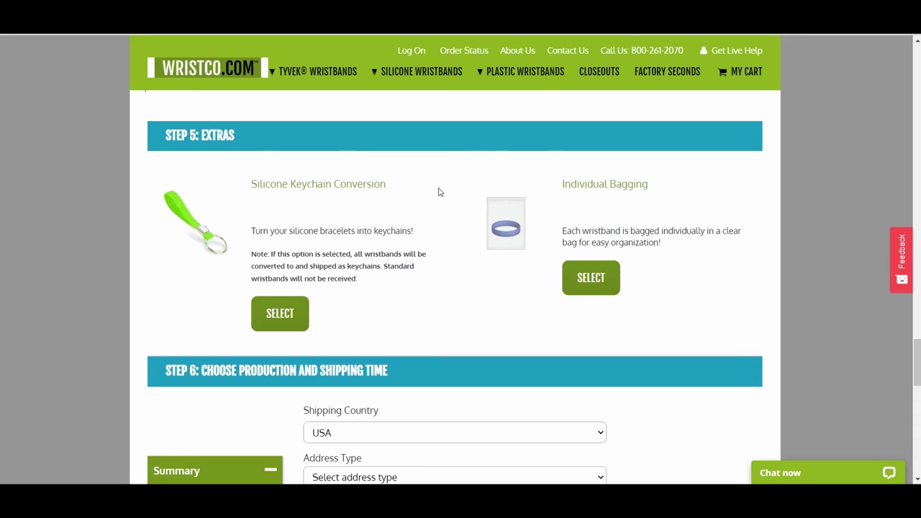
pyautogui.click(591, 279)
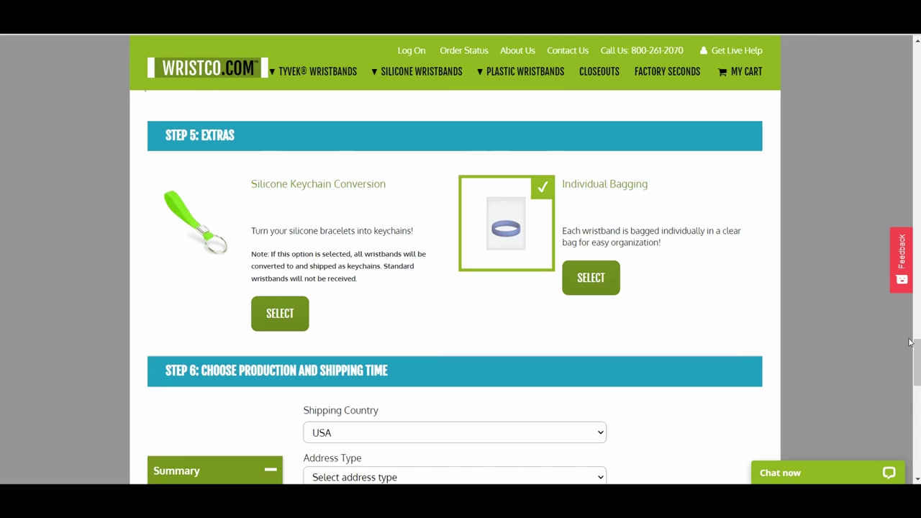
# Set the shipping address type to Normal address and choose Fri, Dec 16 as the estimated delivery date
pyautogui.moveTo(917, 348); pyautogui.dragTo(917, 374)
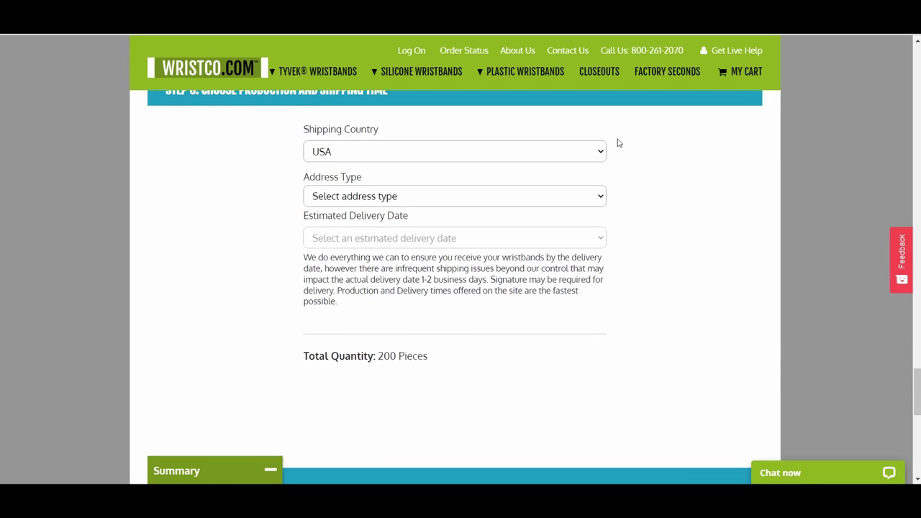
pyautogui.click(351, 200)
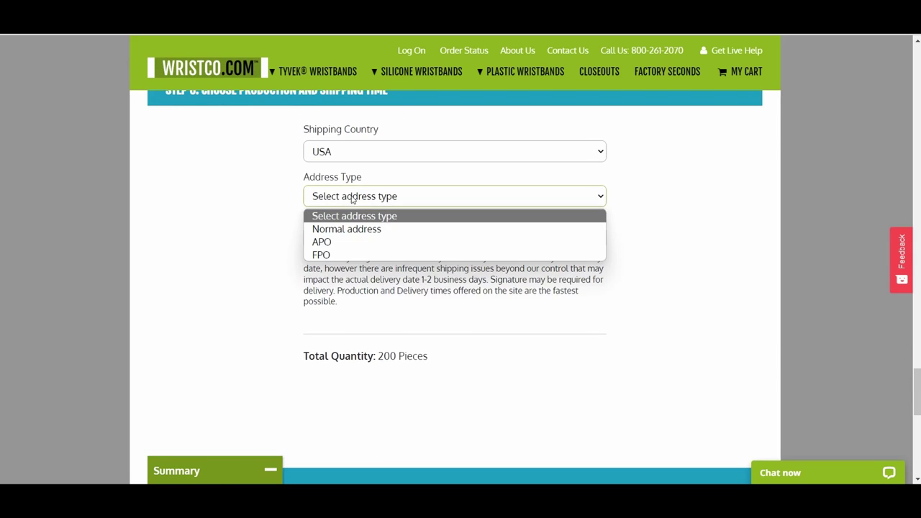
pyautogui.click(347, 229)
pyautogui.click(339, 241)
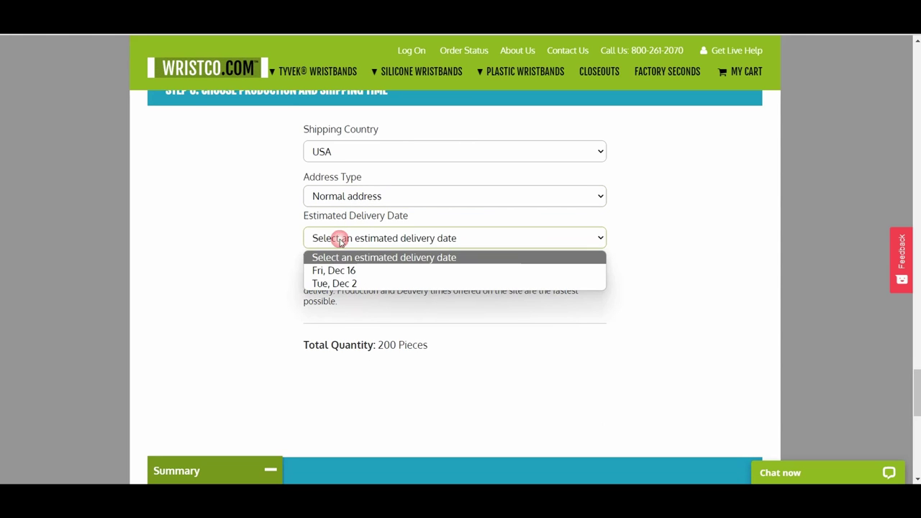
pyautogui.click(344, 271)
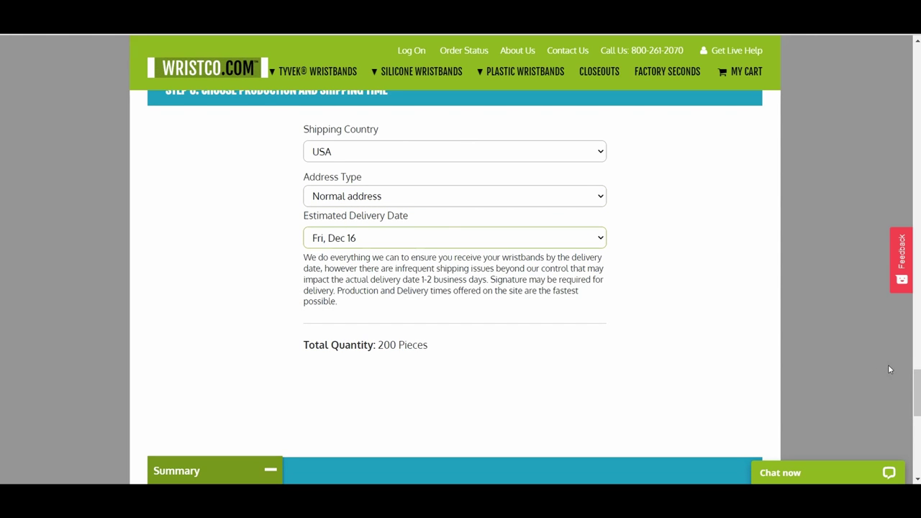
# Approve the design in Step 7 and review the band preview in Step 4 before returning to the order approval section
pyautogui.click(916, 415)
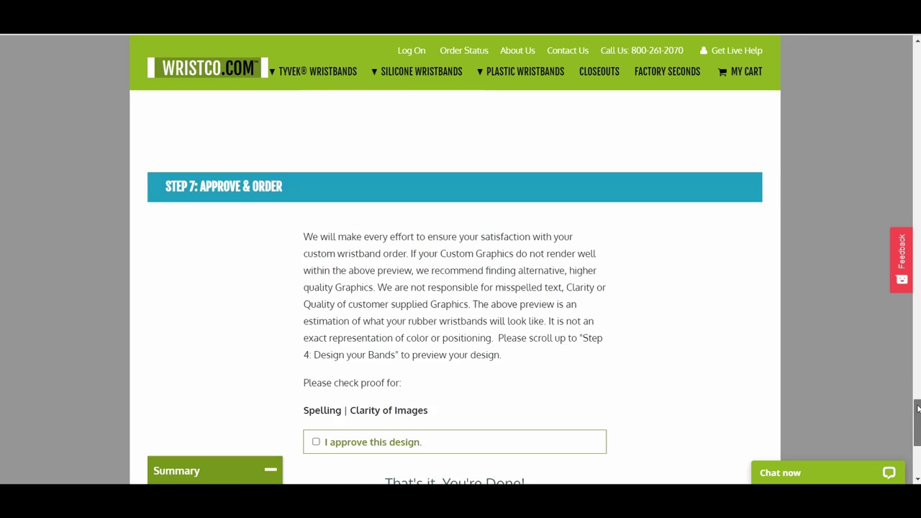
pyautogui.click(316, 377)
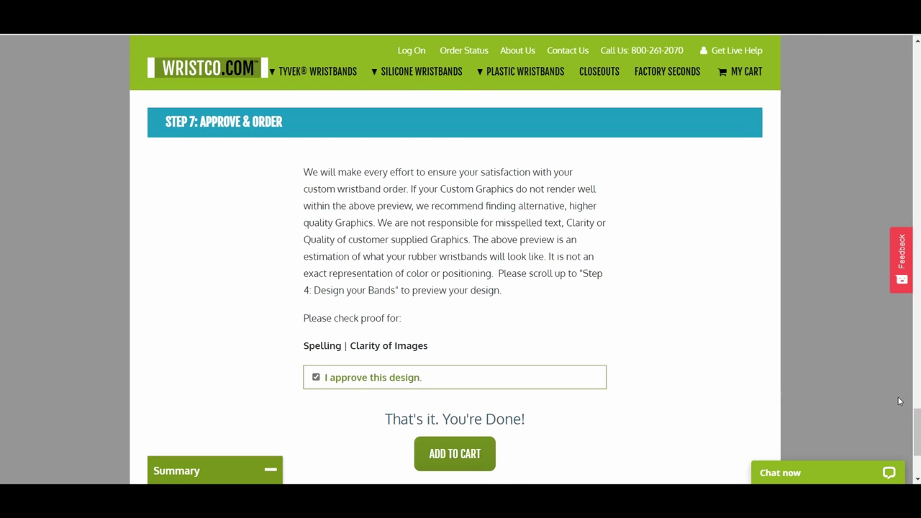
pyautogui.moveTo(917, 418); pyautogui.dragTo(919, 293)
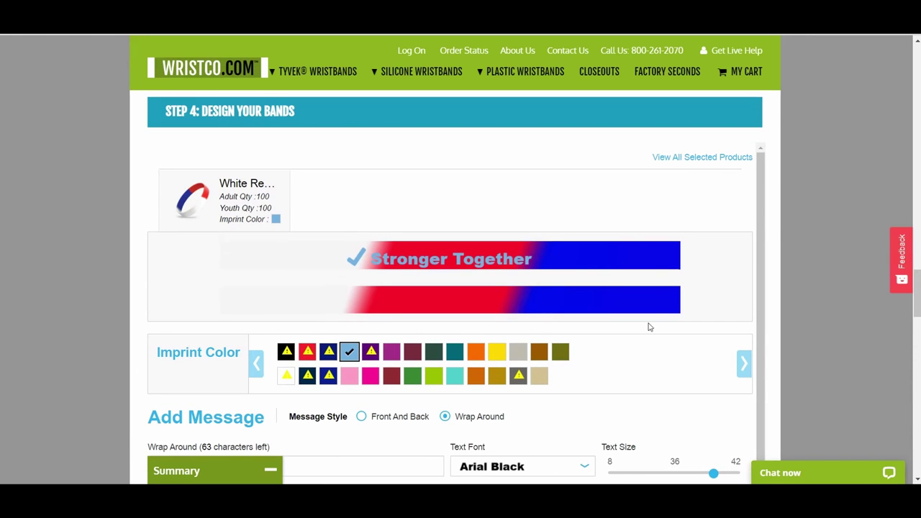
pyautogui.moveTo(917, 311); pyautogui.dragTo(919, 449)
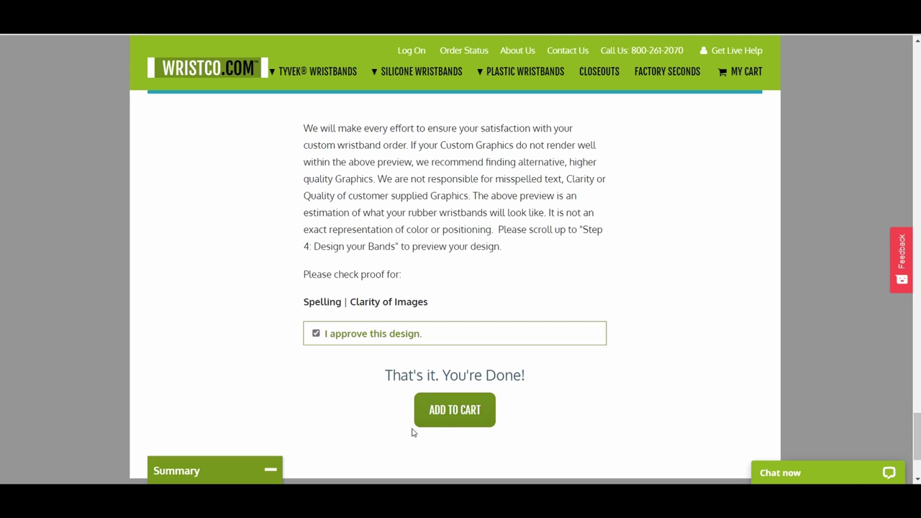